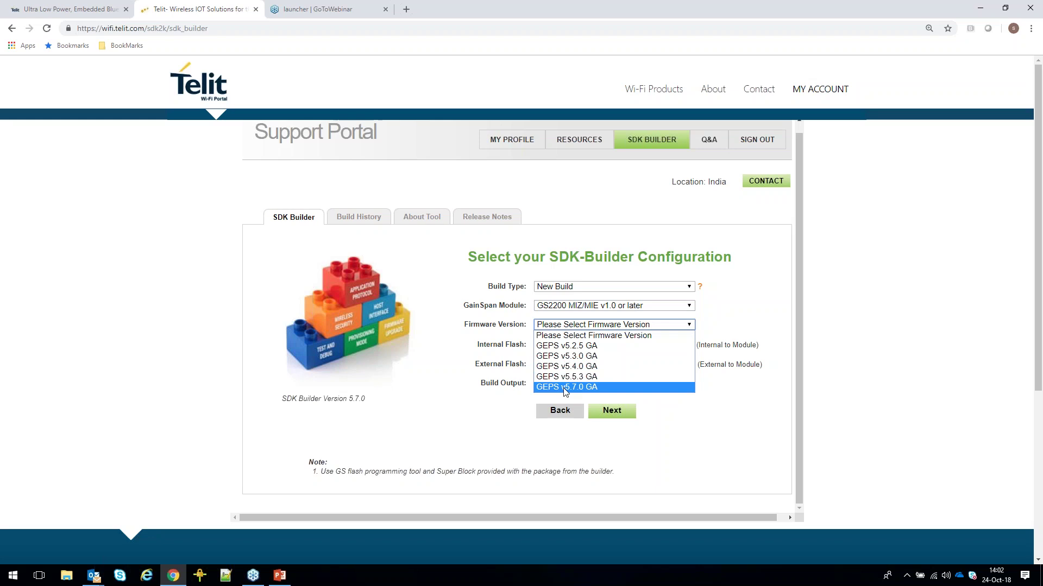
Choose GEPS v5.7.0 GA firmware, Custom Package output and Serial to Wi-Fi (Hosted) application, then go on.
click(565, 387)
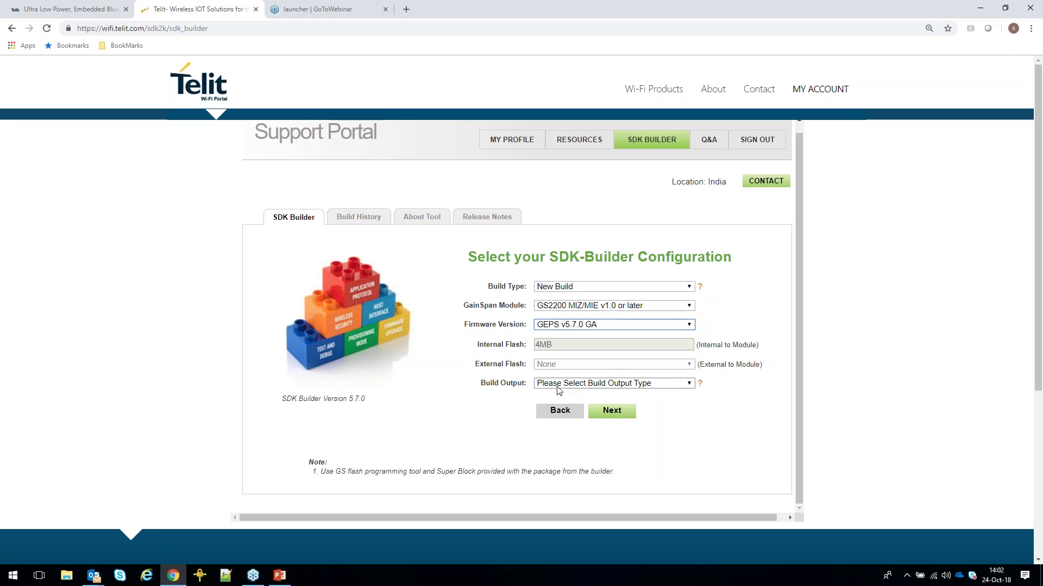
click(558, 385)
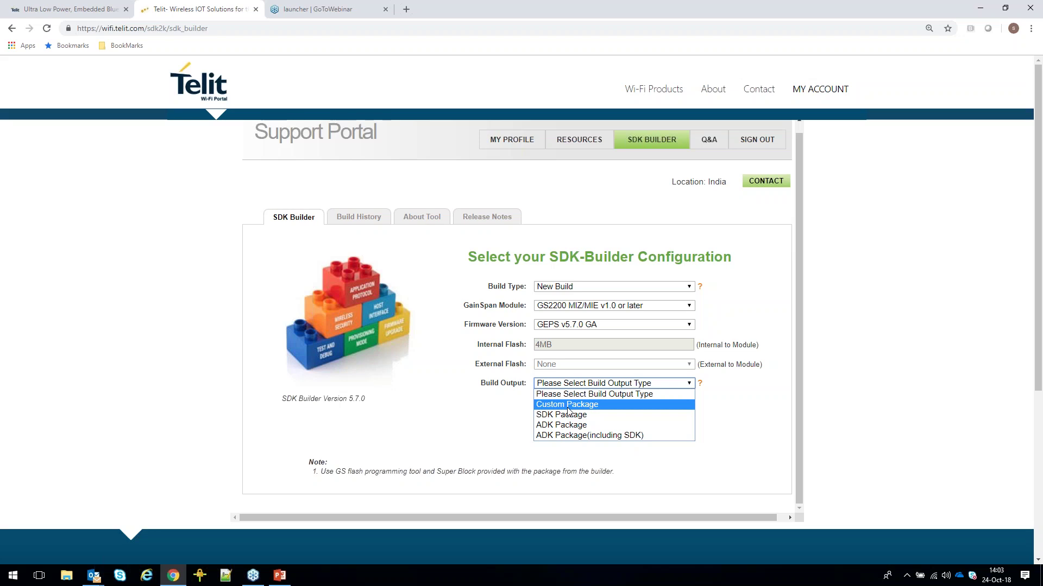
click(567, 410)
click(569, 403)
click(569, 424)
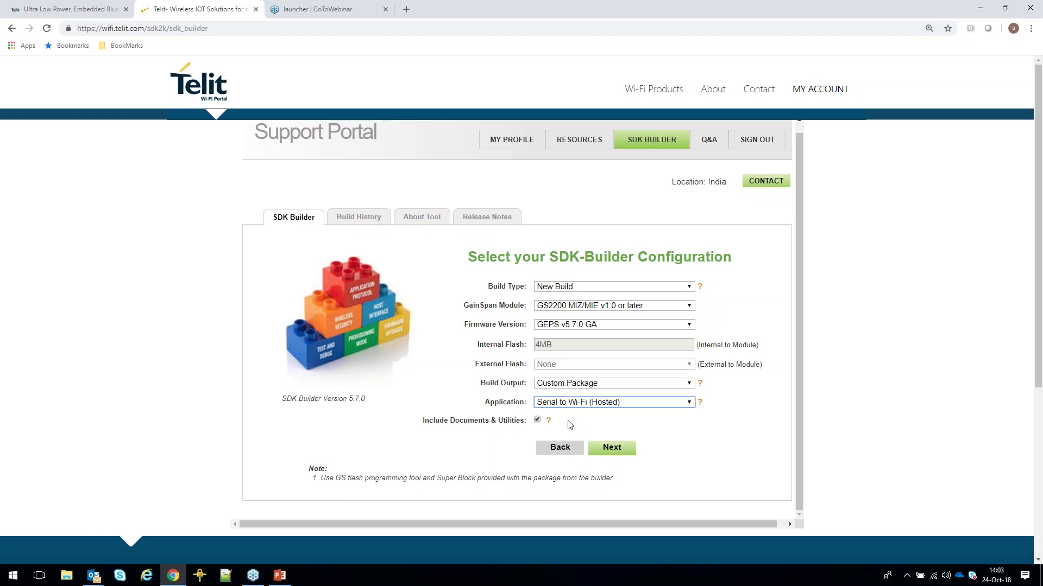
click(619, 451)
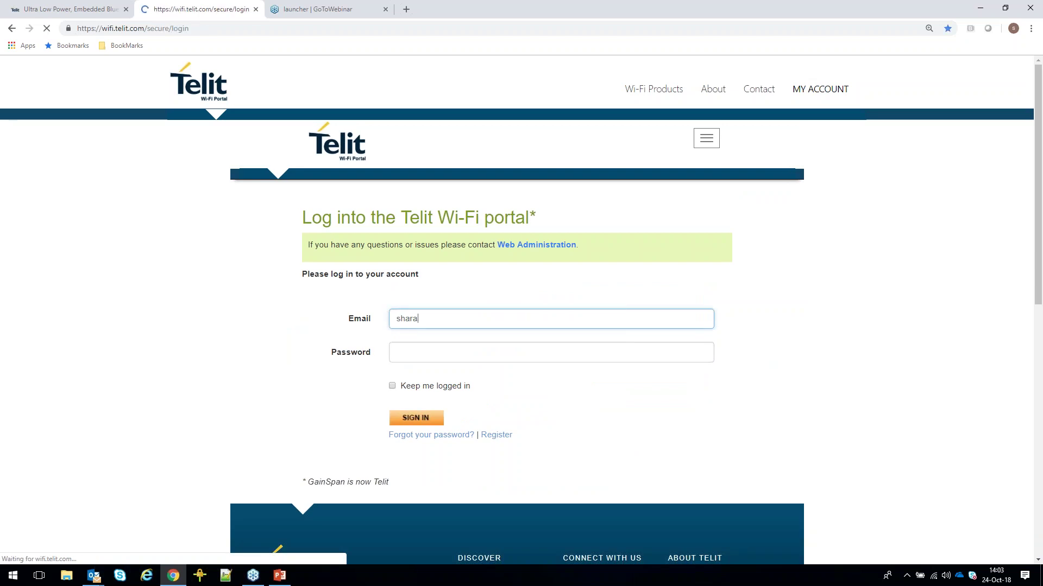
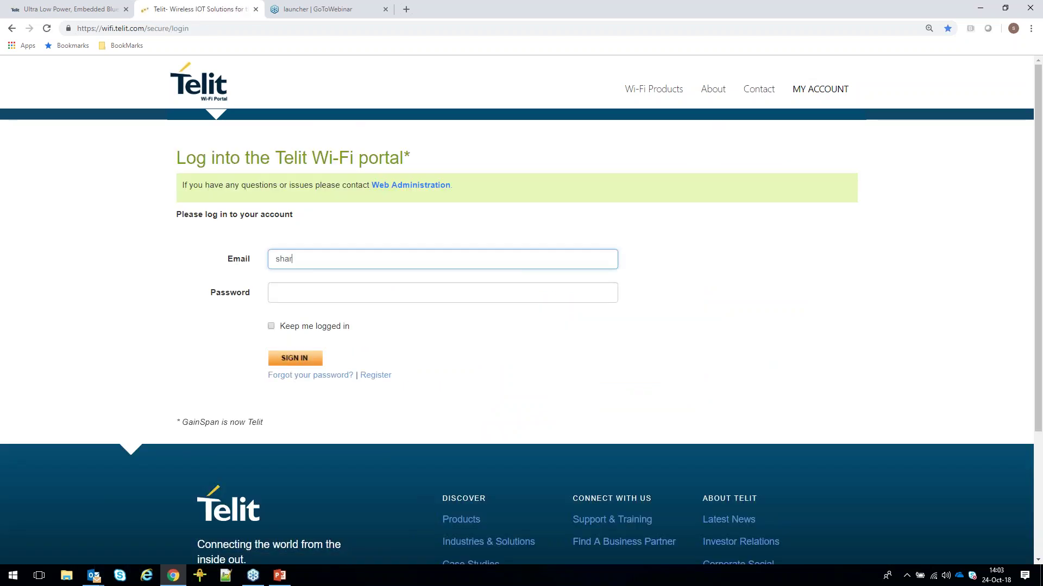
Sign in with the account e-mail and password, then open the GS2000 SDK Builder.
key(Tab)
text(••••••••)
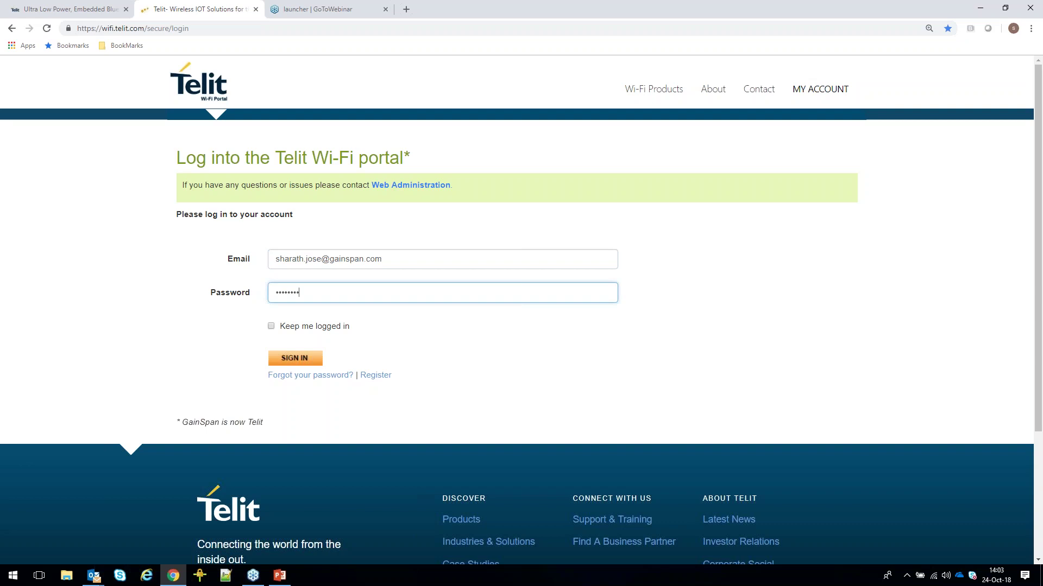
key(ctrl+a)
key(BackSpace)
text(••••••••)
click(298, 360)
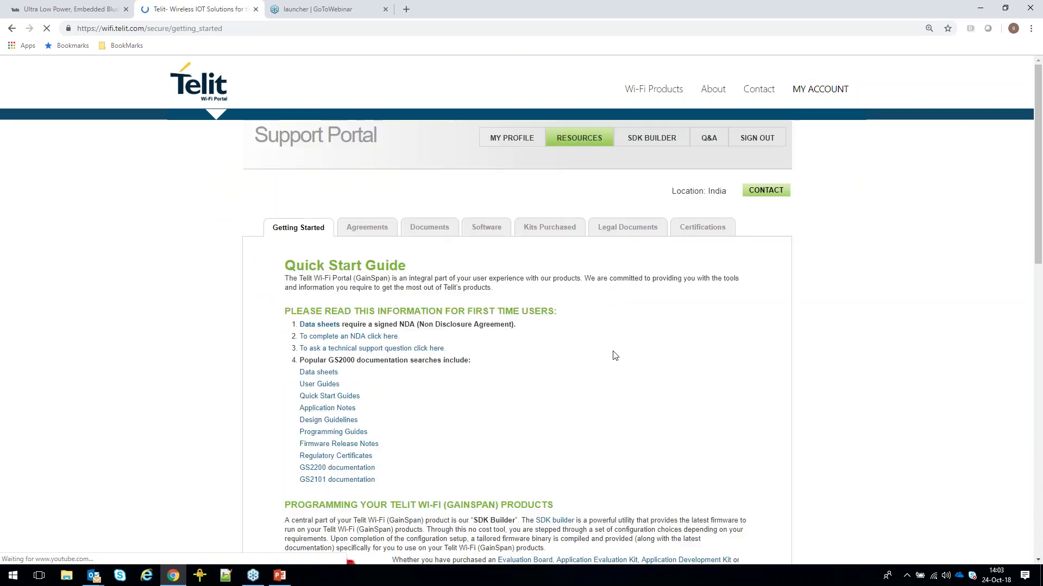
mouse_move(652, 142)
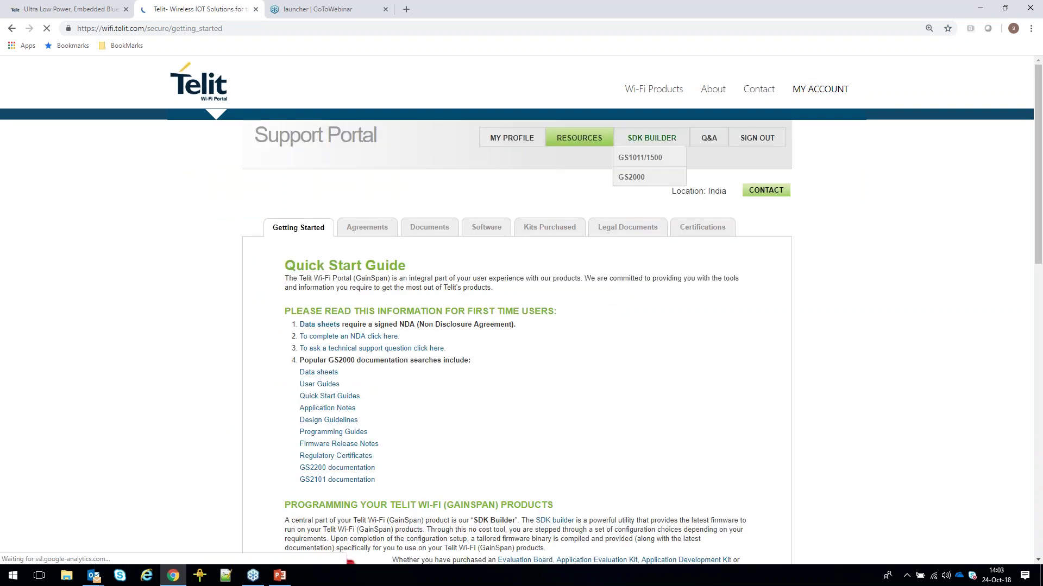
click(636, 180)
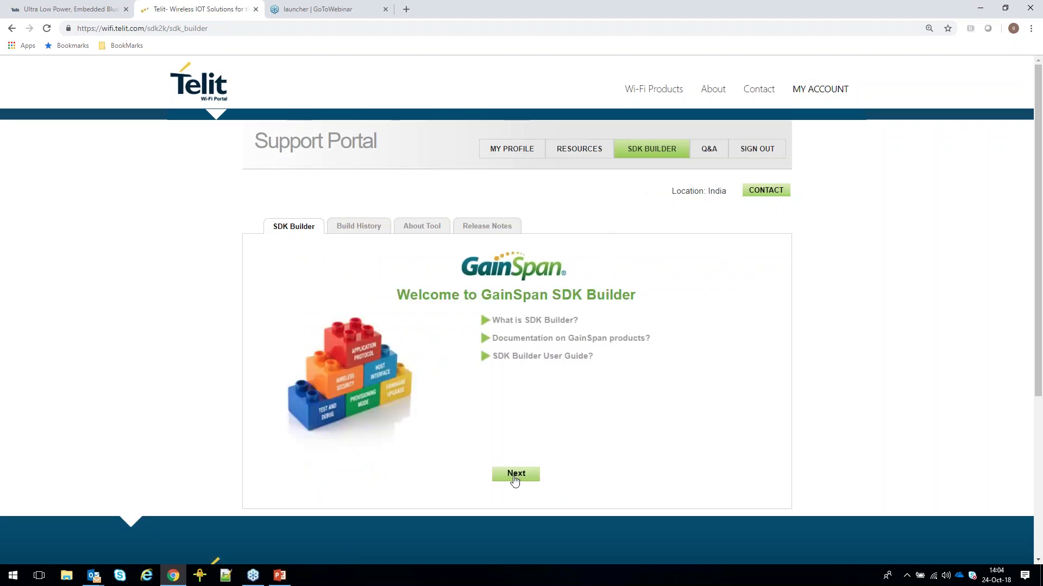
Select module GS2200 MIZ/MIE v1.0 or later, GEPS v5.7.0 GA, Custom Package and Serial to Wi-Fi (Hosted).
click(514, 481)
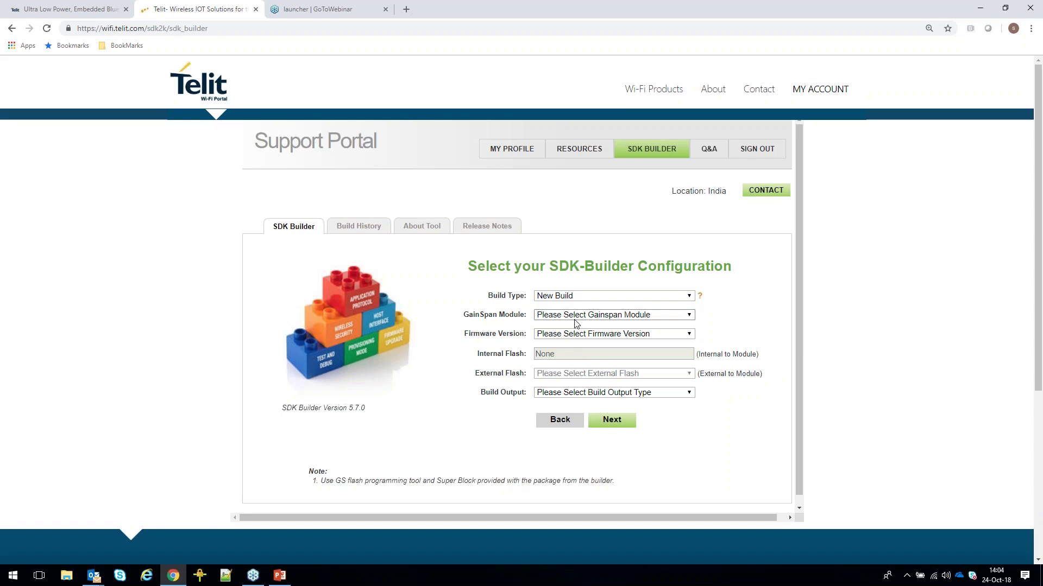
click(576, 320)
click(571, 379)
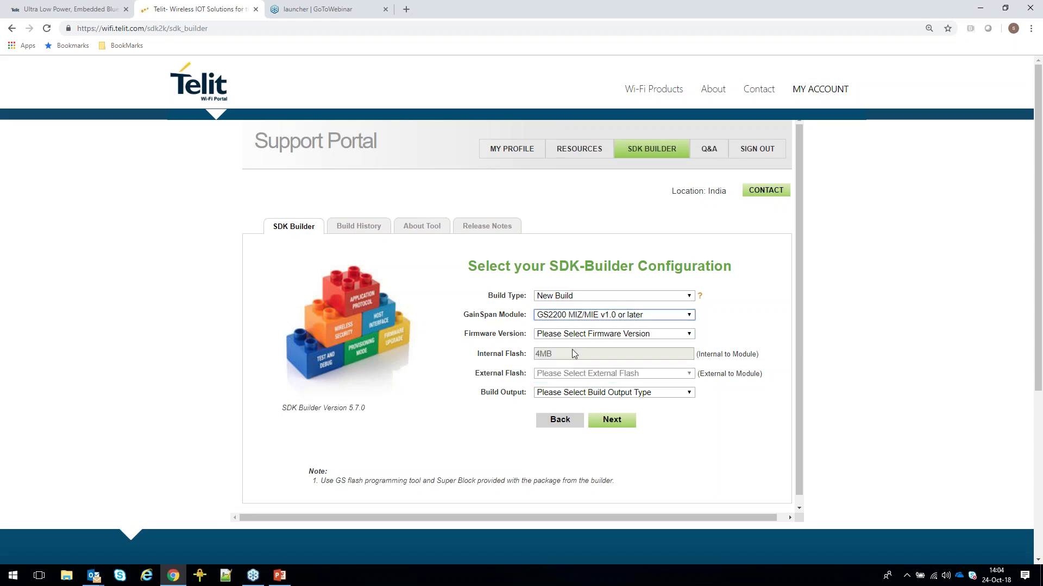
click(569, 333)
click(569, 400)
click(569, 392)
click(569, 412)
click(570, 413)
click(567, 432)
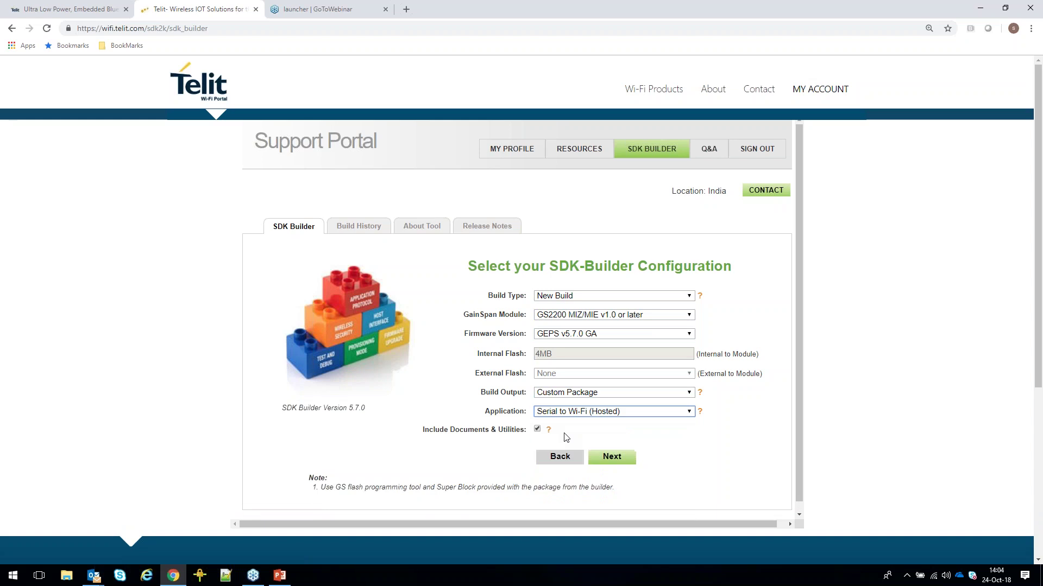
click(613, 457)
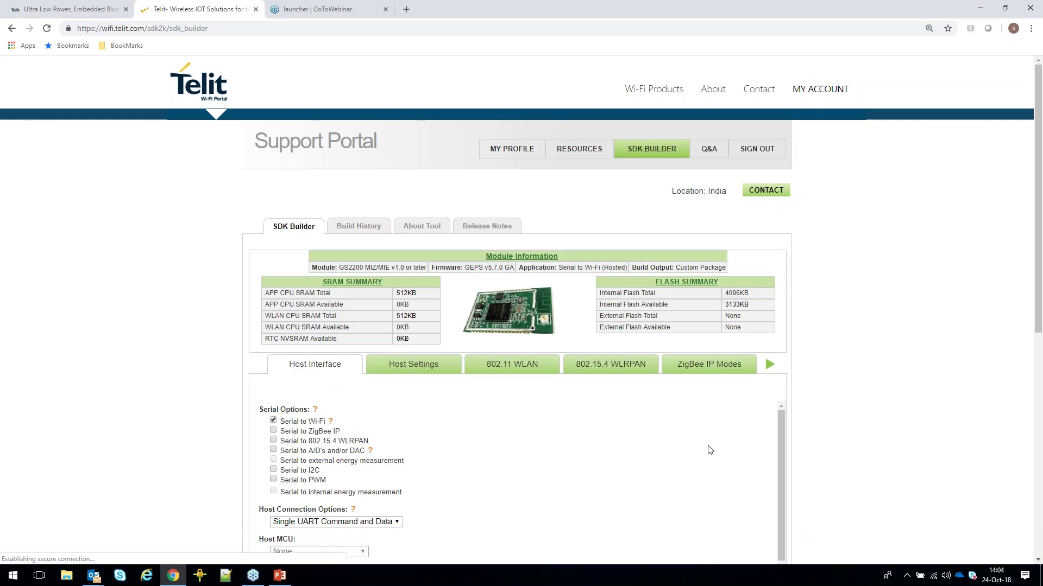
Keep Single UART Command and Data as the Serial to Wi-Fi host connection and advance.
scroll(363, 430, down, 3)
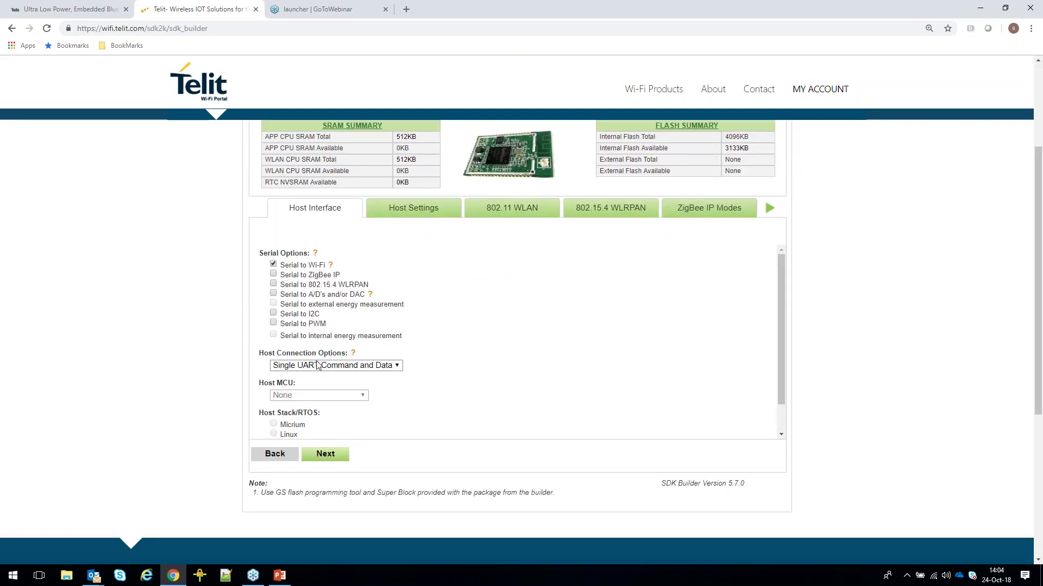
click(377, 366)
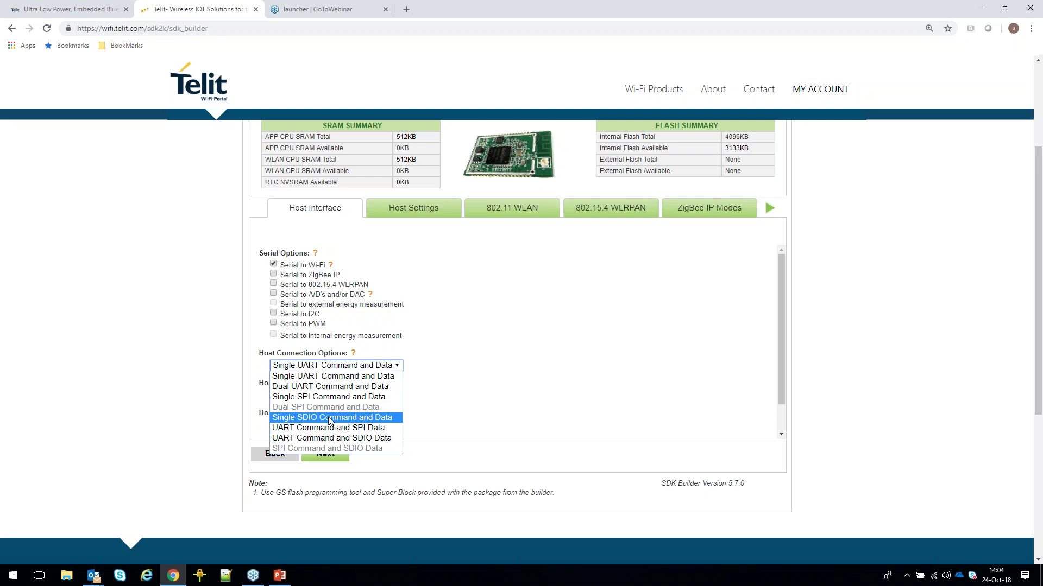
click(331, 367)
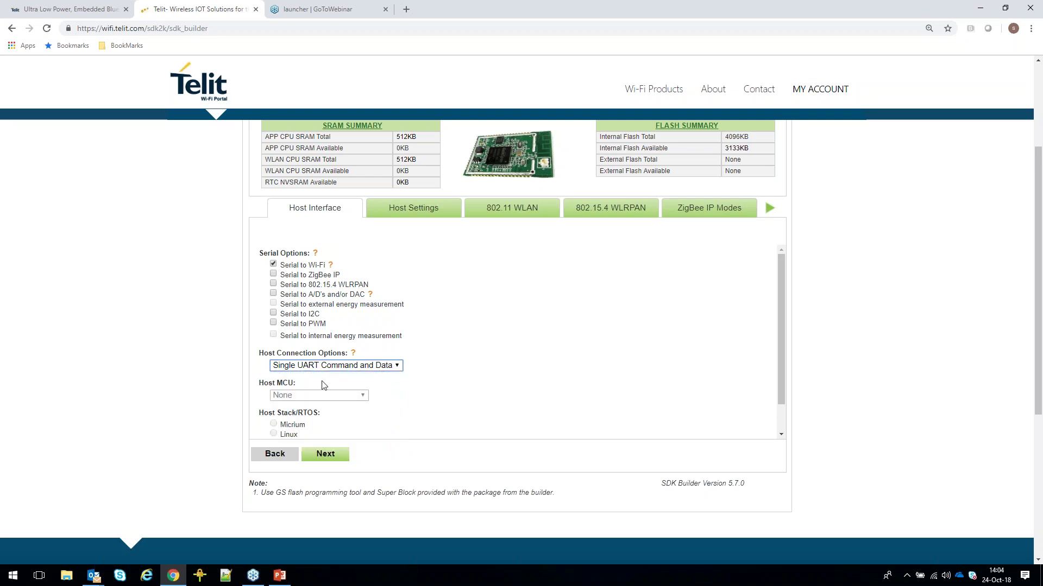
click(317, 458)
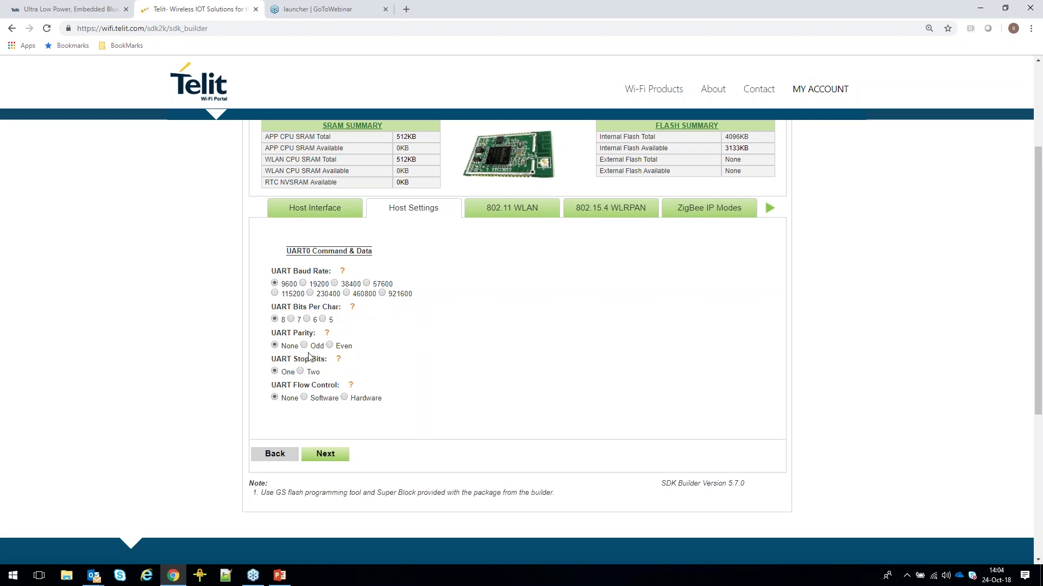
Accept the UART defaults and enable Wi-Fi Station and Wi-Fi (Limited) AP modes.
click(336, 457)
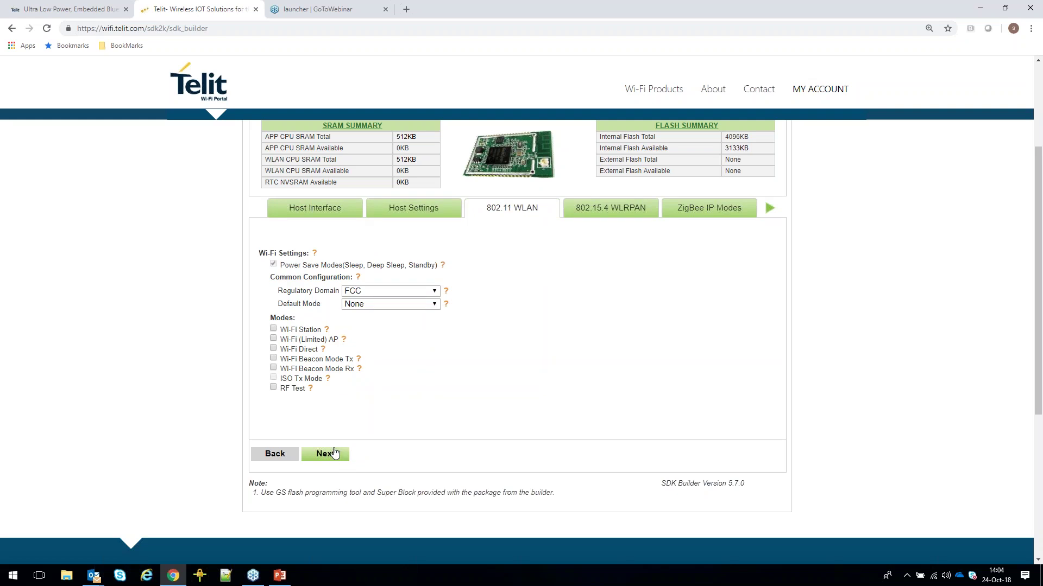
click(274, 330)
click(274, 340)
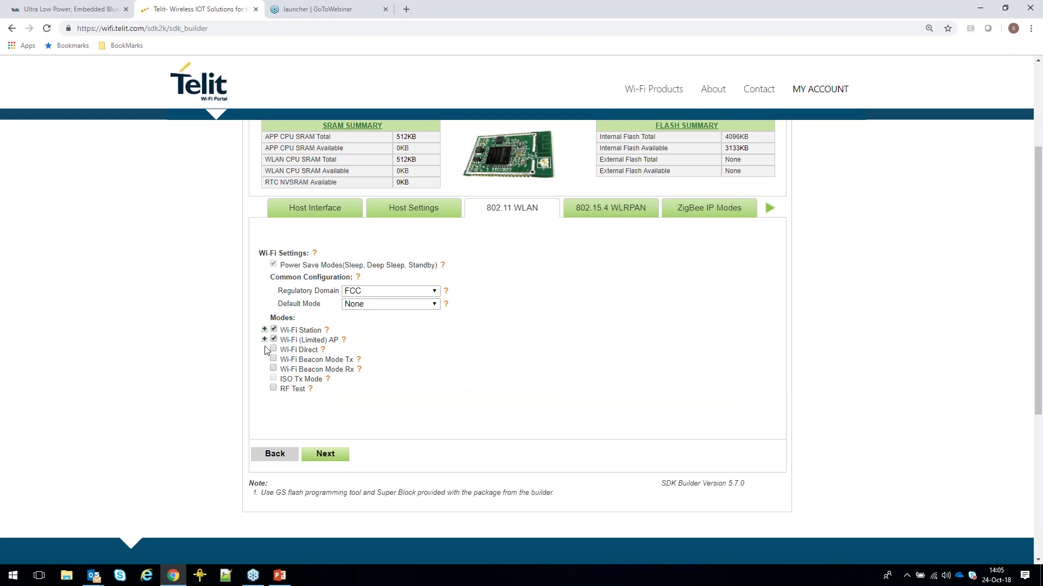
Rename the AP SSID from GSDemoKit to Telit, keep 8 supported stations, and advance.
click(264, 341)
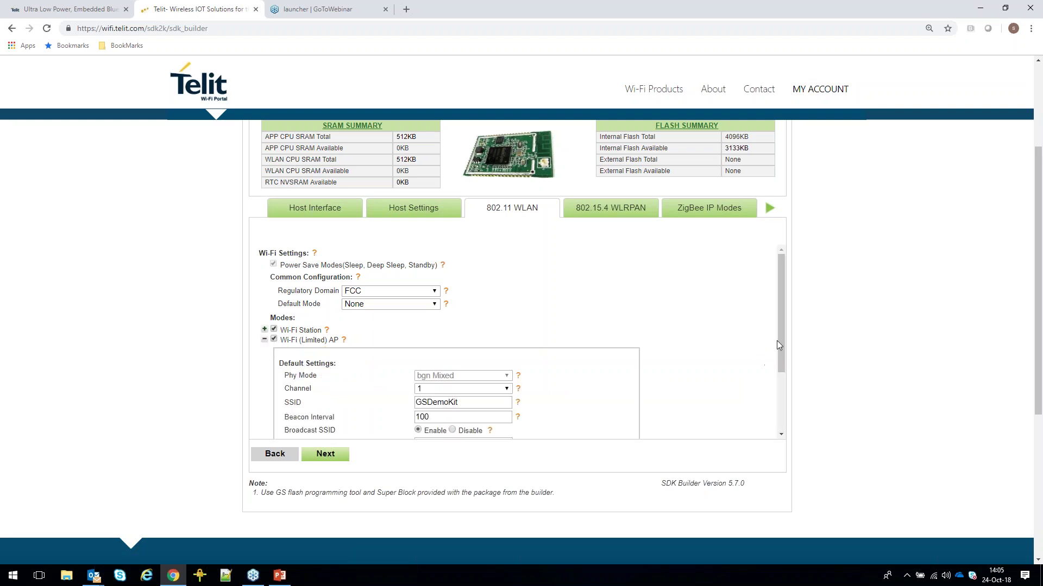
drag(780, 341, 780, 373)
double_click(432, 348)
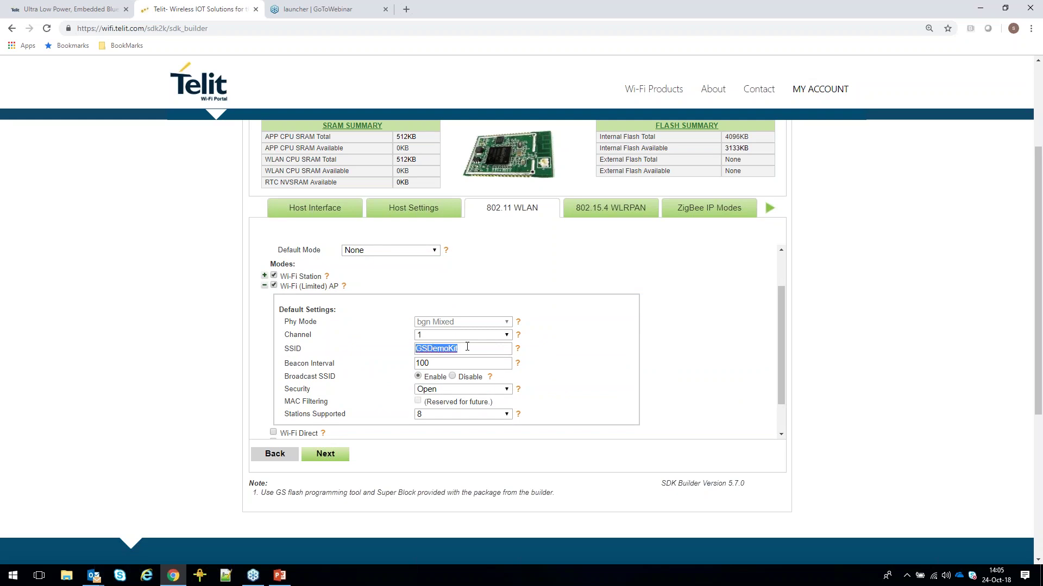
text(Telit)
click(455, 415)
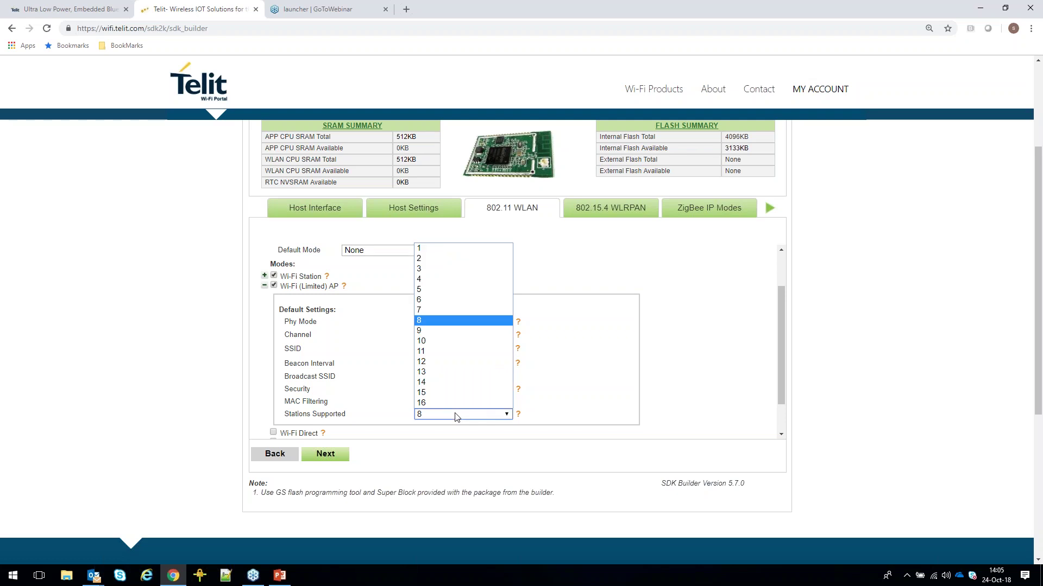
click(455, 417)
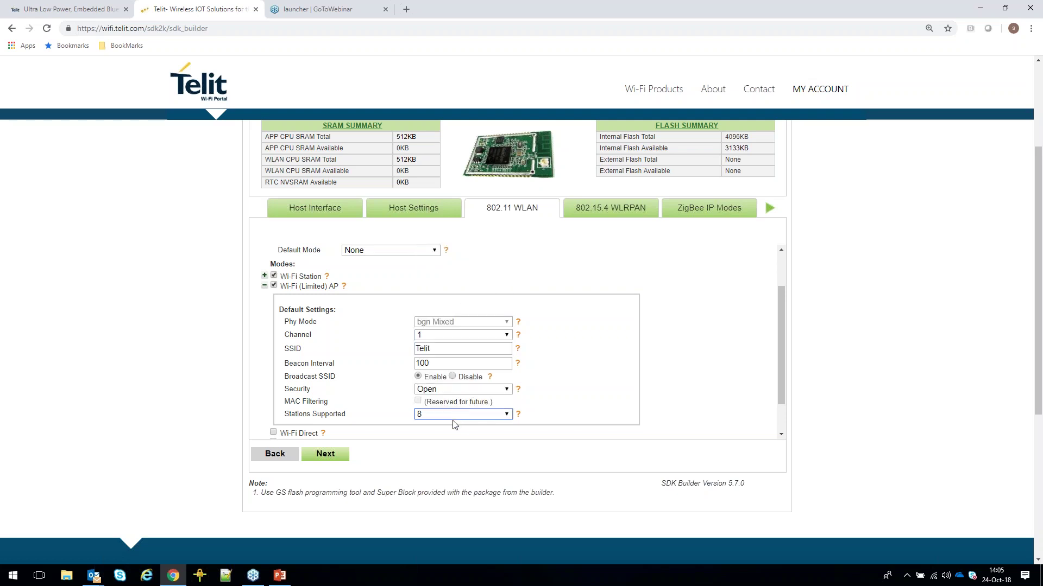
click(334, 459)
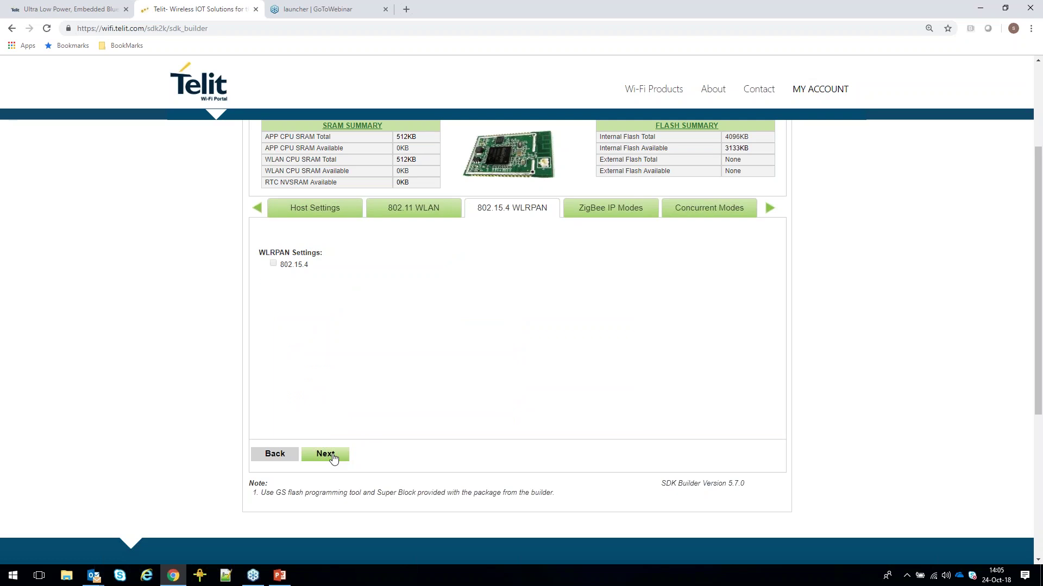
Skip the ZigBee IP Modes page and tick the Wi-Fi Station and Wi-Fi (Limited) AP concurrent mode.
click(334, 459)
click(333, 459)
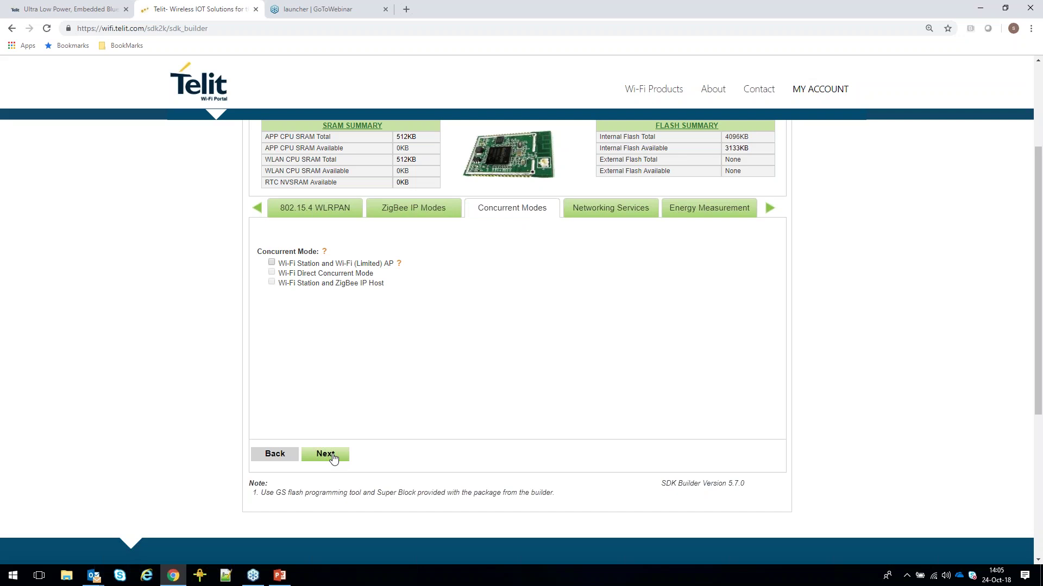
click(271, 262)
Tick DHCP Server and DNS Server under networking services, review the list, and move on.
click(329, 454)
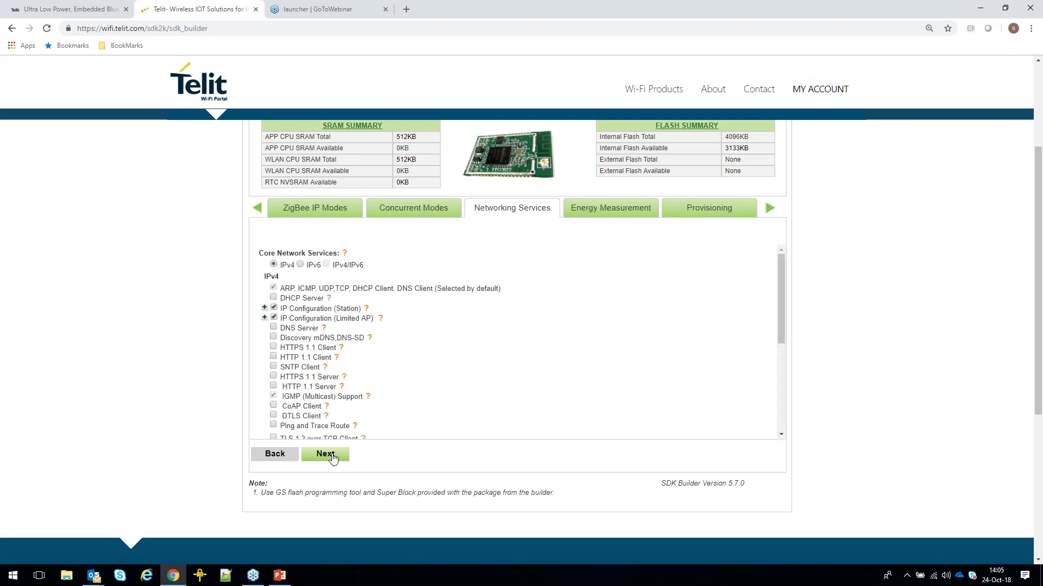
drag(781, 279, 781, 288)
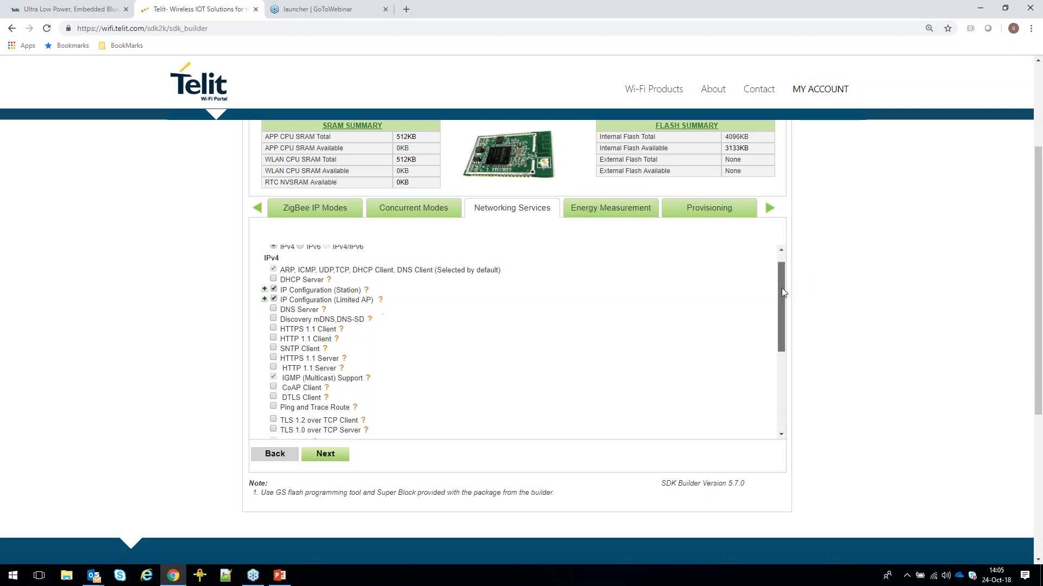
click(273, 279)
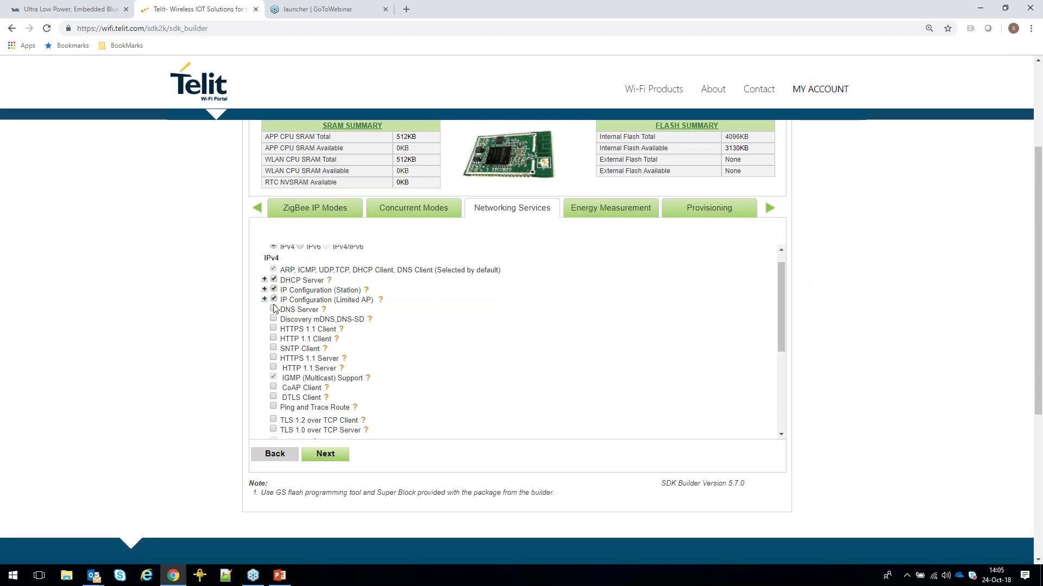
click(273, 309)
mouse_move(345, 359)
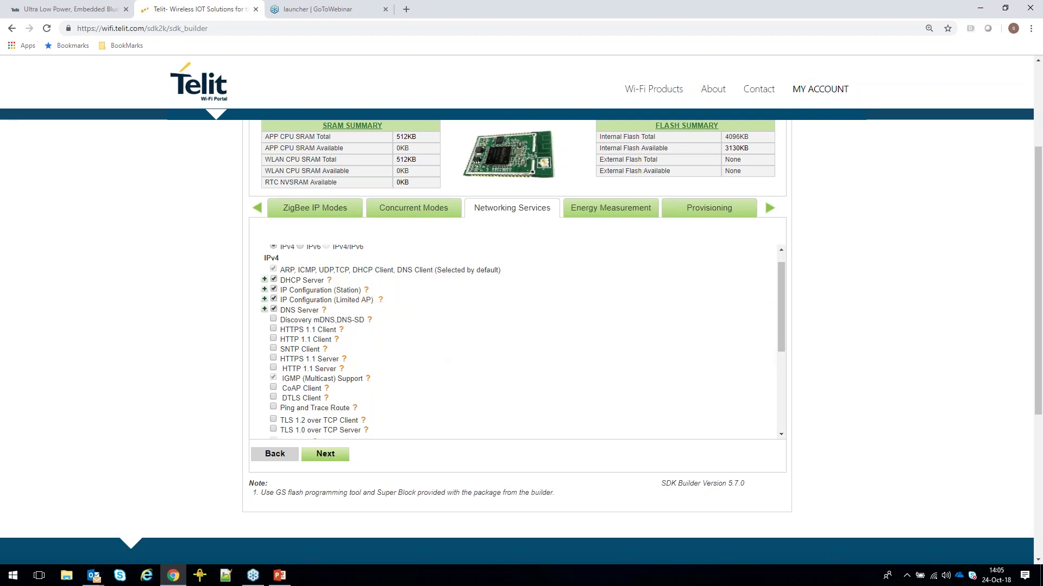
drag(781, 302, 780, 321)
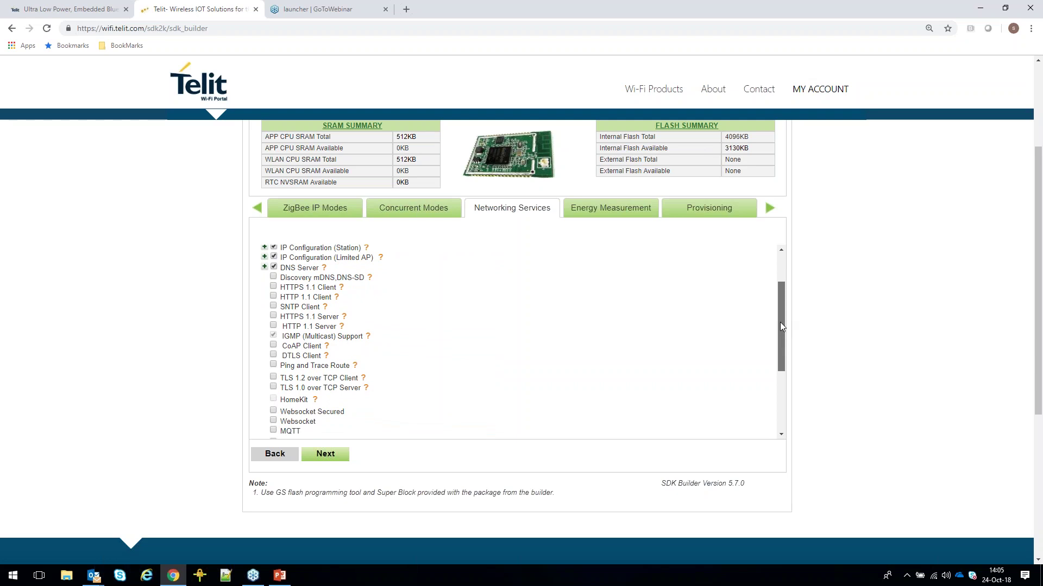
drag(780, 325, 779, 392)
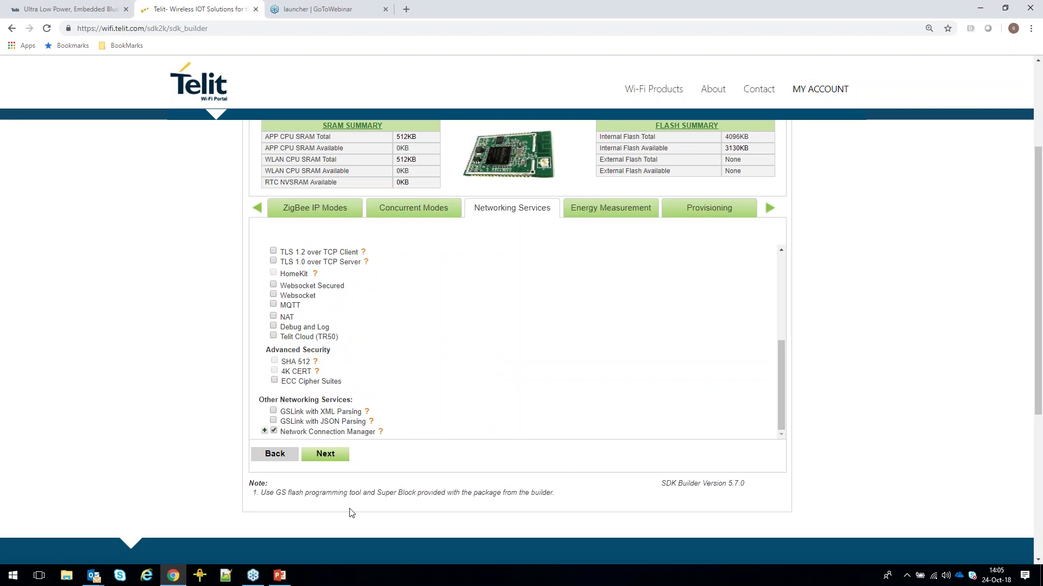
click(343, 455)
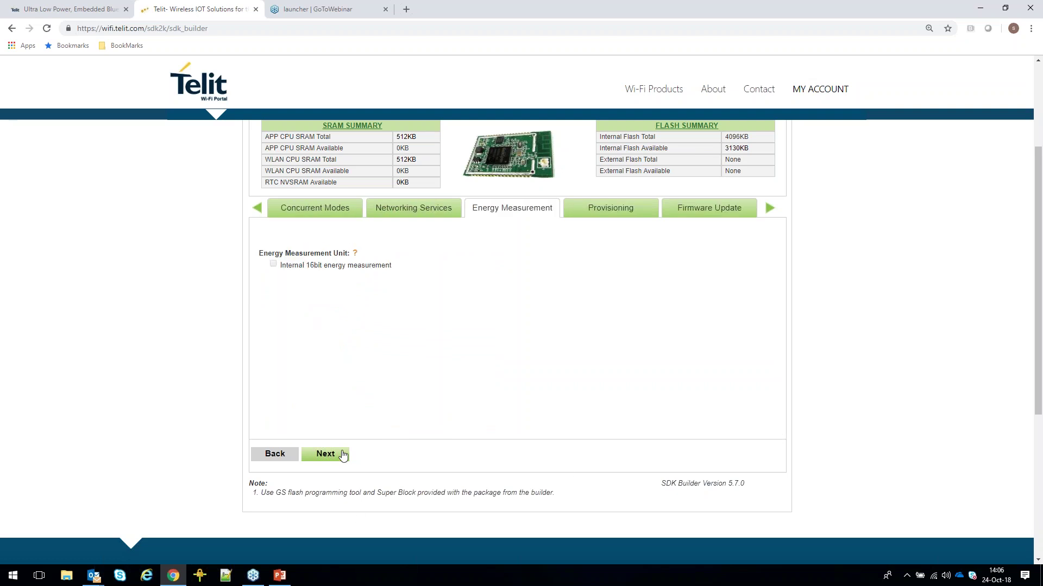
Skip Energy Measurement, tick WPS 2.0 Enrollee for provisioning, and advance to Firmware Update.
click(343, 455)
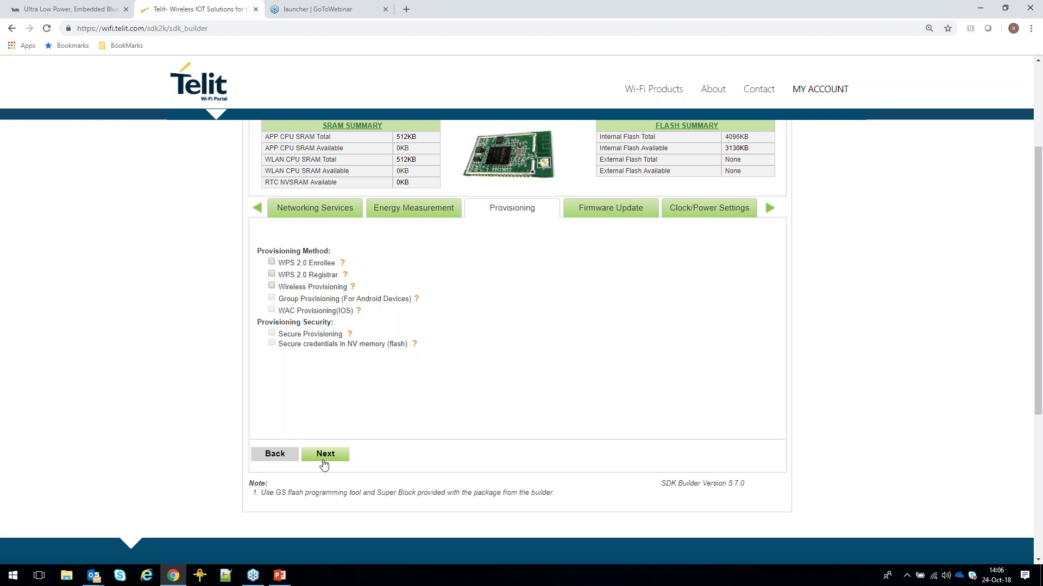
click(272, 262)
click(332, 458)
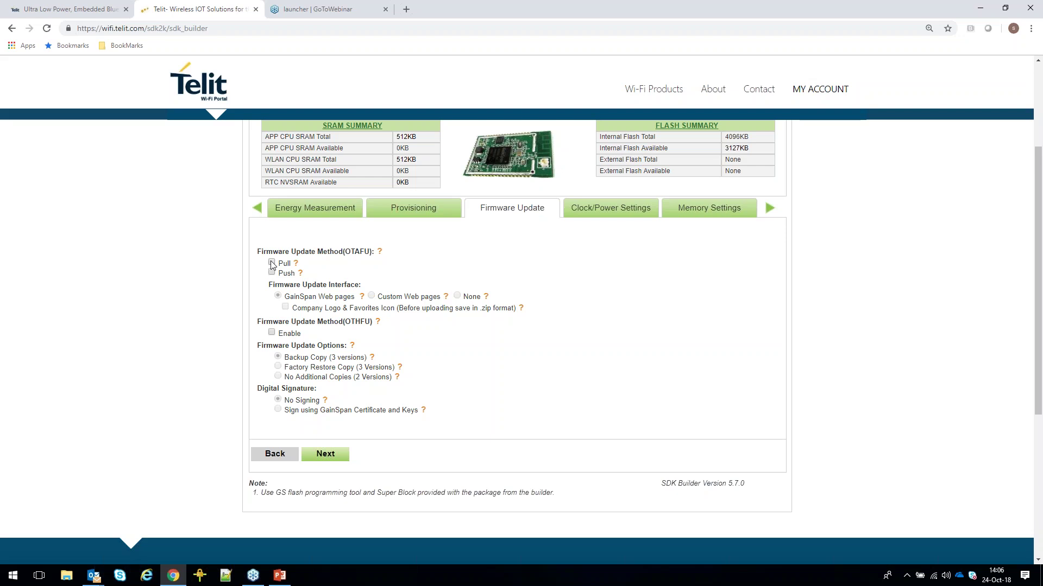
Leave Firmware Update, Clock/Power, Memory and Miscellaneous at their defaults and reach the Summary.
drag(259, 387, 319, 392)
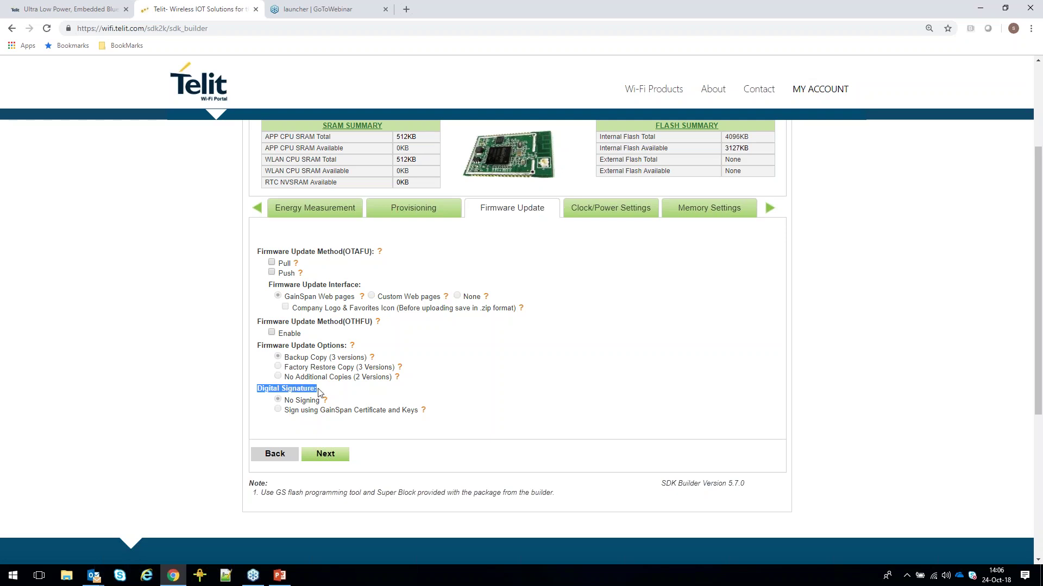
click(319, 392)
click(322, 457)
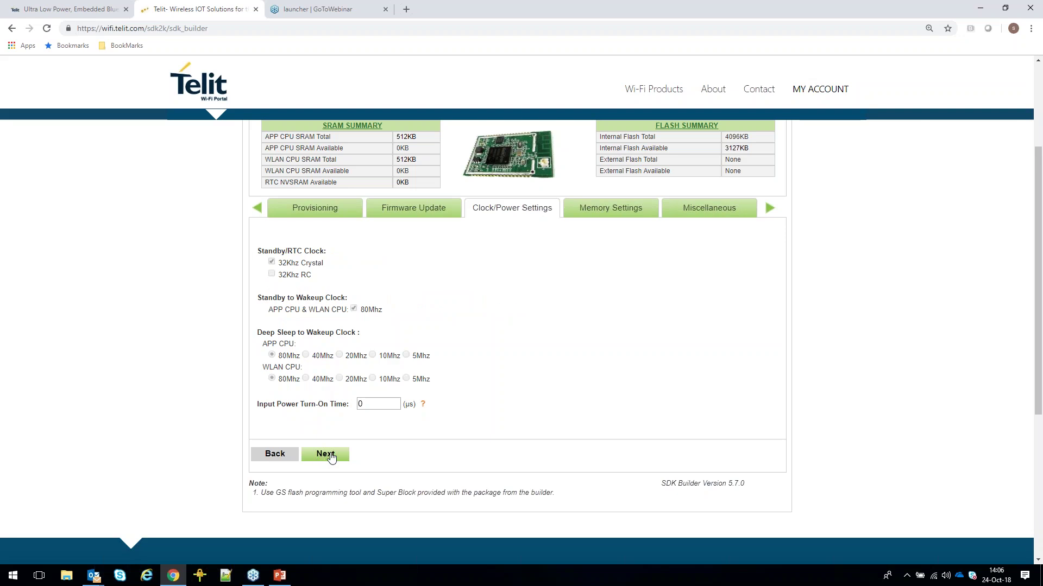
click(331, 459)
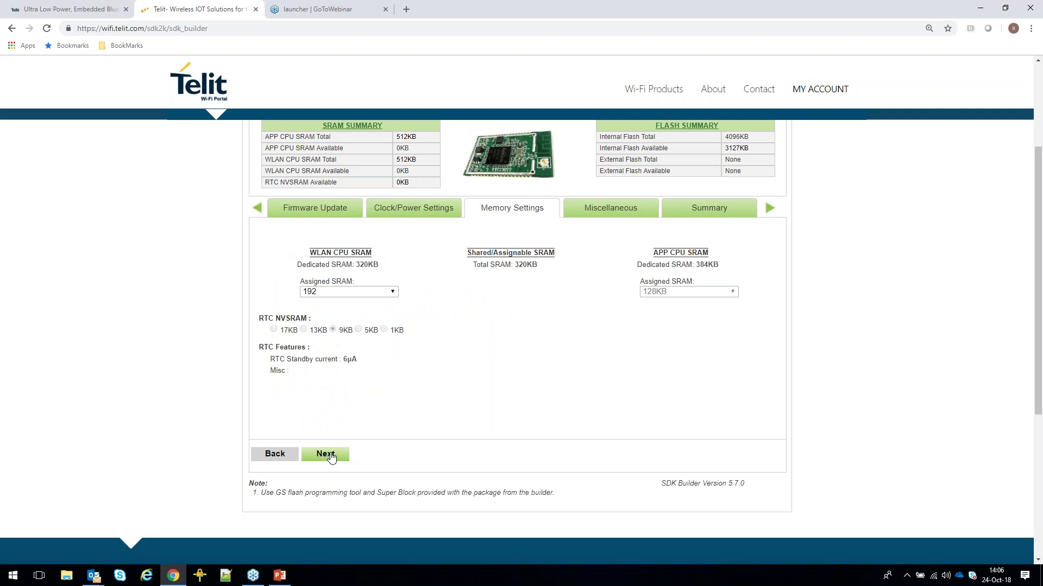
click(331, 457)
click(331, 458)
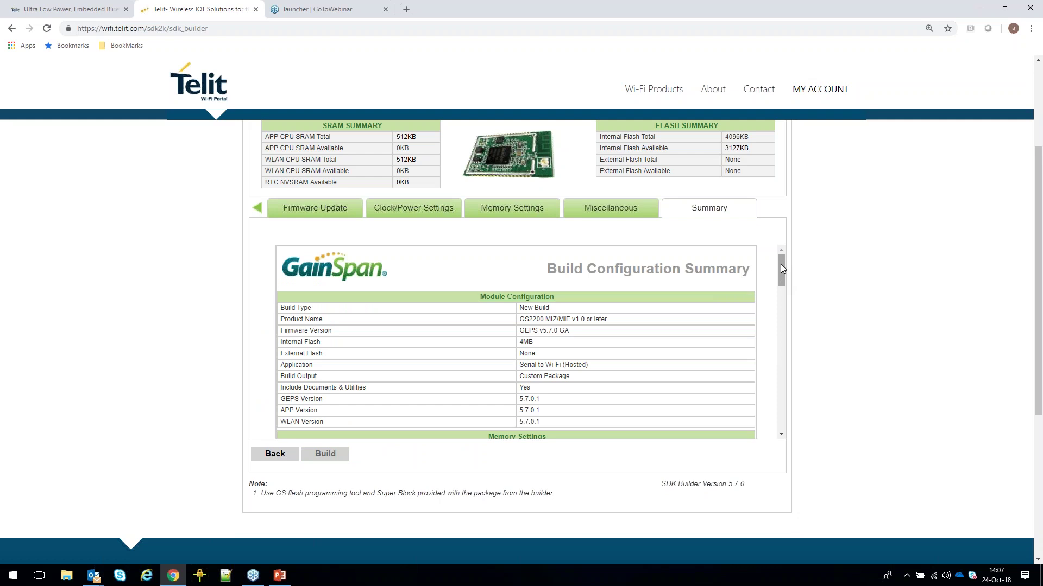
Check the summary's UART host and Wi-Fi (Limited) AP entries, then accept and submit the build.
drag(780, 265, 781, 279)
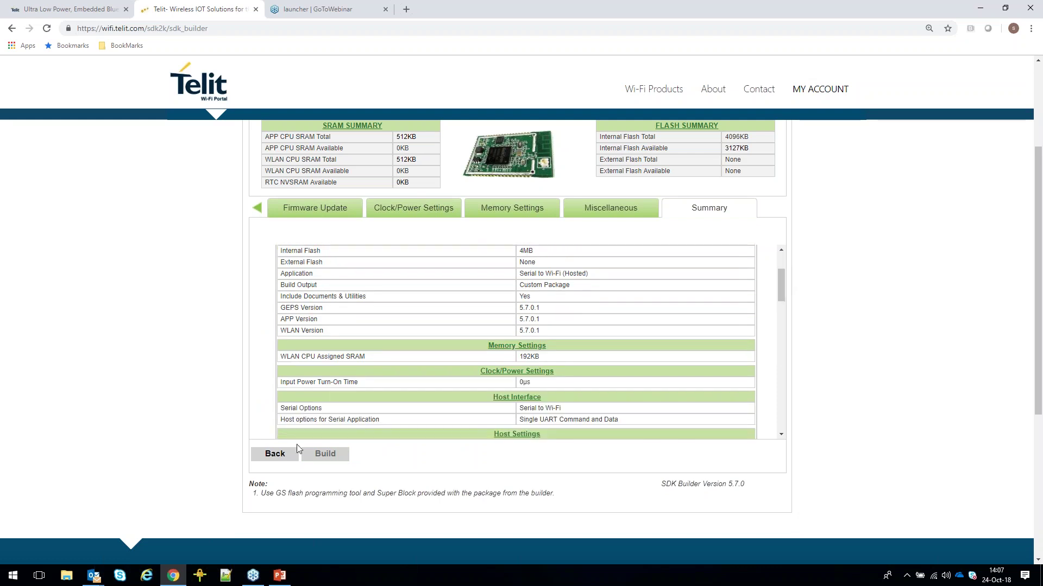
double_click(544, 420)
drag(784, 292, 782, 331)
triple_click(308, 377)
drag(781, 331, 781, 422)
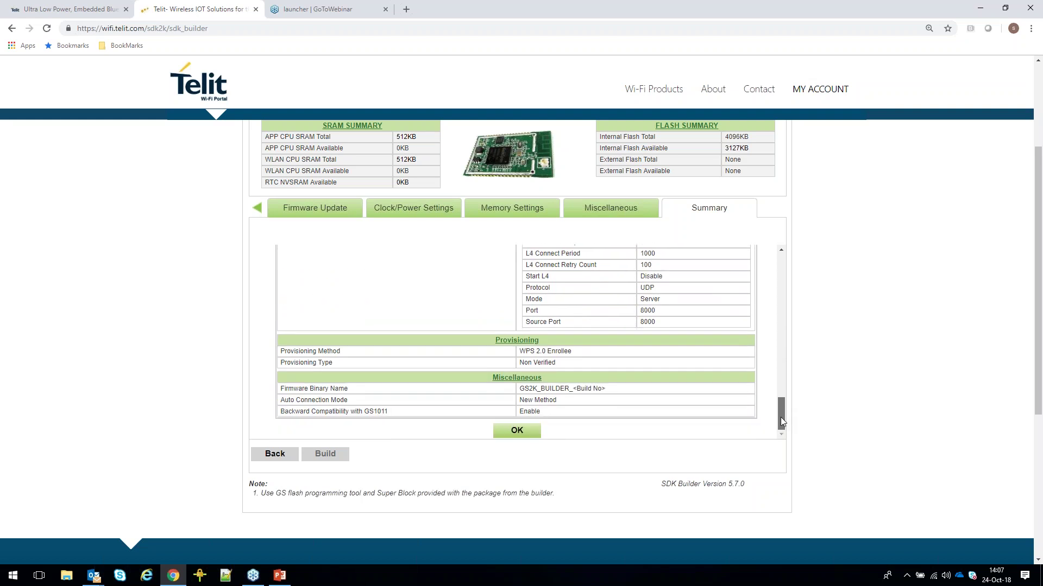
click(518, 436)
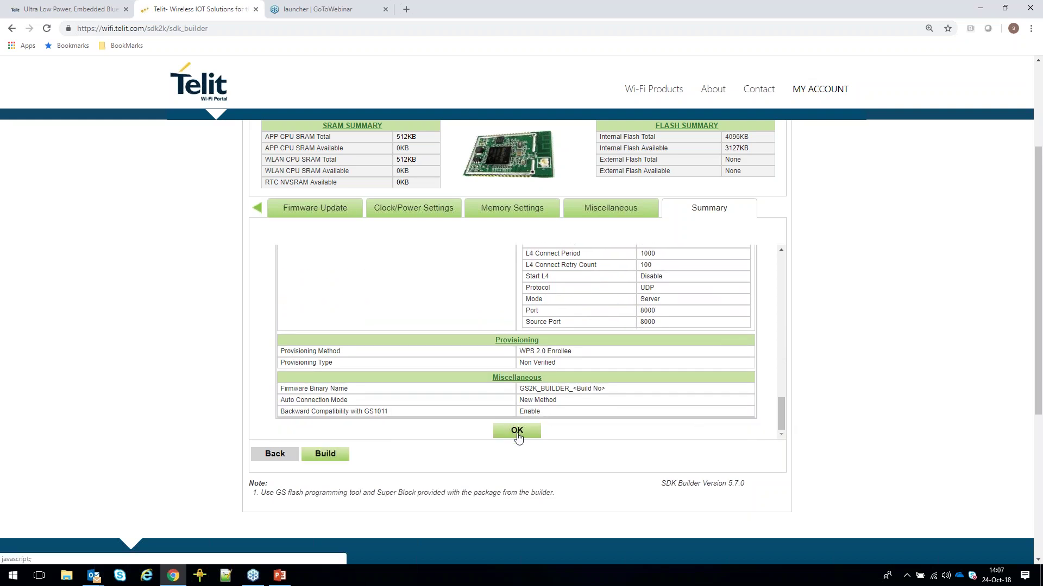
click(322, 455)
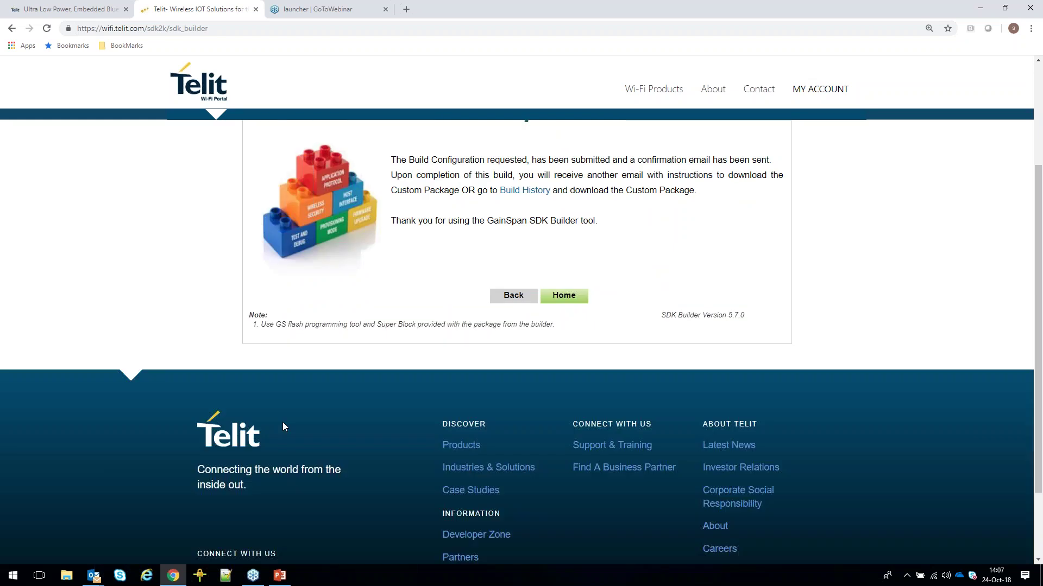
Scroll the build-submitted confirmation page back to the top.
scroll(283, 422, up, 3)
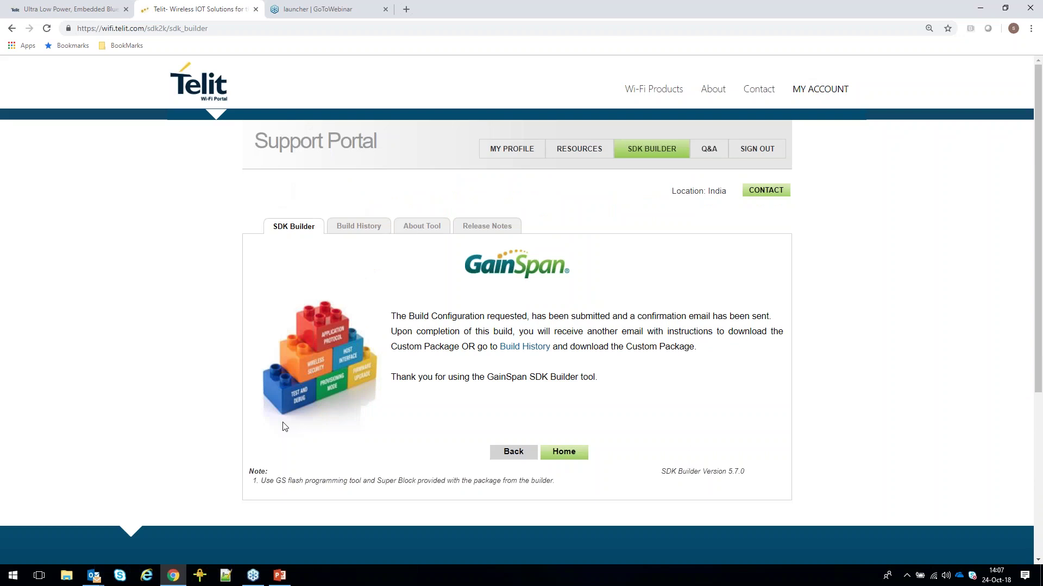
Check Build History shows the GS2200MIZ 5.7.0 Serial to Wi-Fi build as Pending, then minimise Chrome.
click(359, 228)
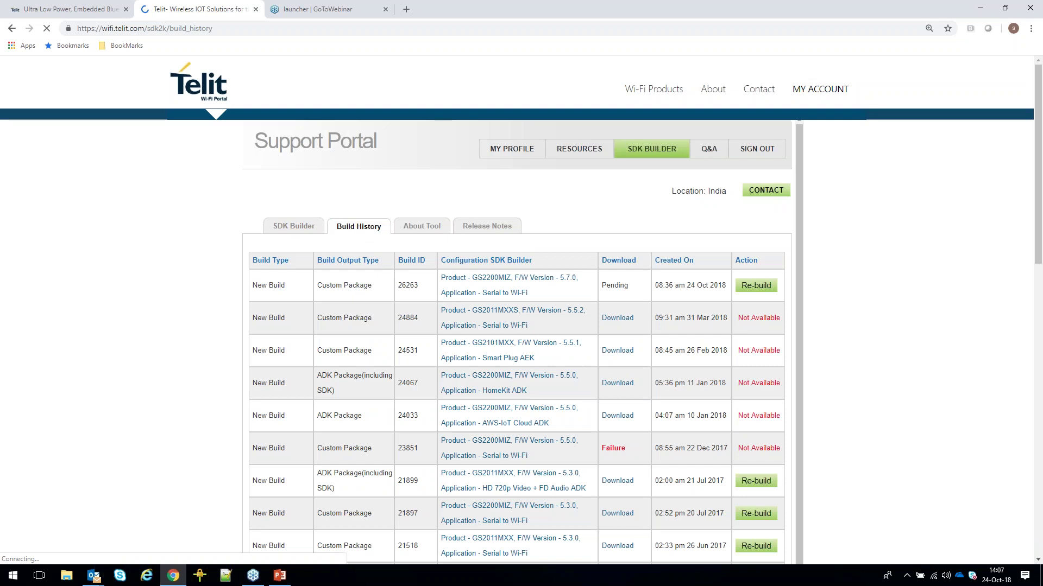
drag(252, 285, 525, 280)
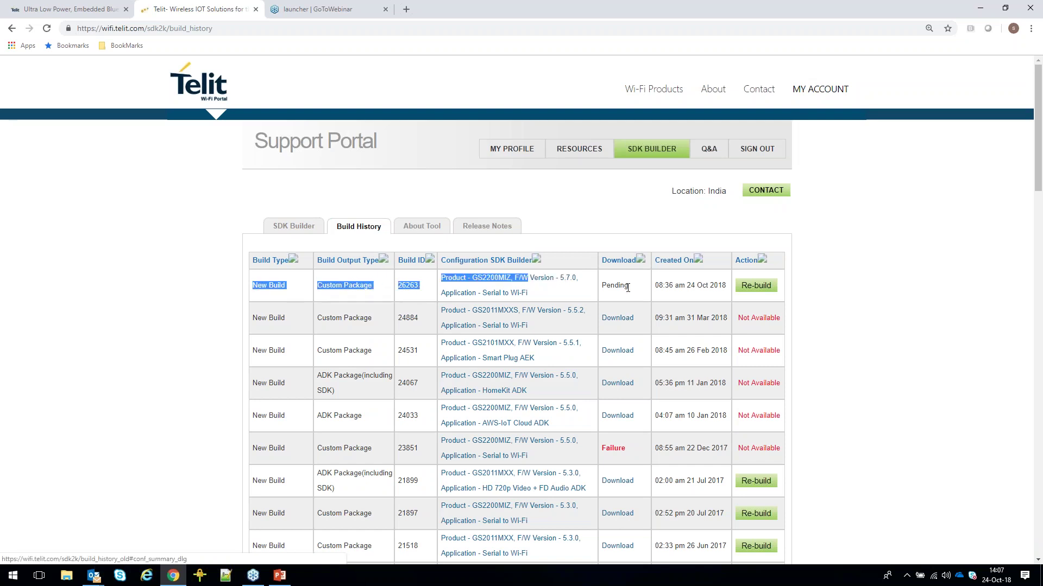
drag(602, 285, 625, 289)
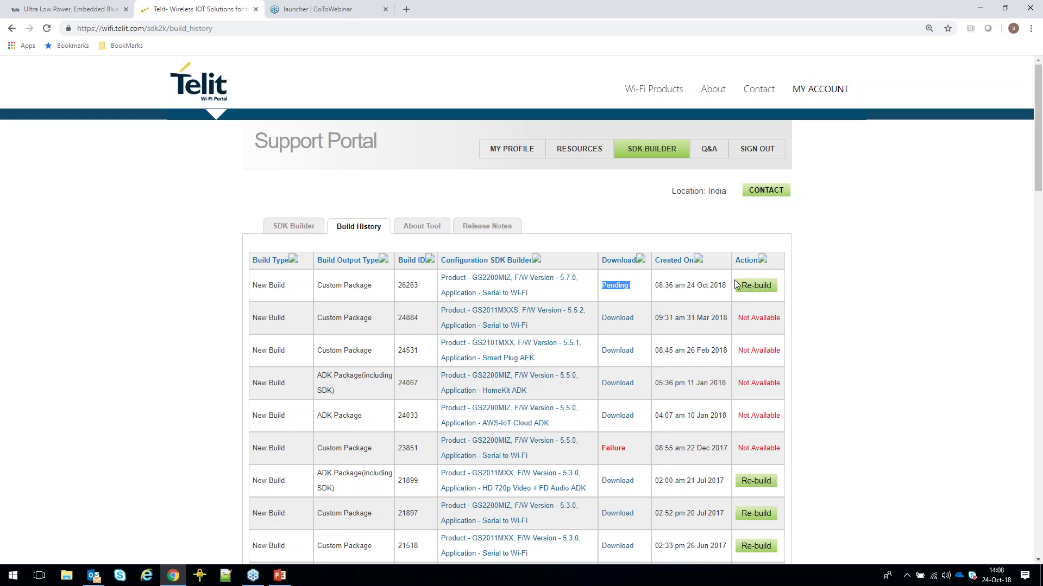
click(978, 11)
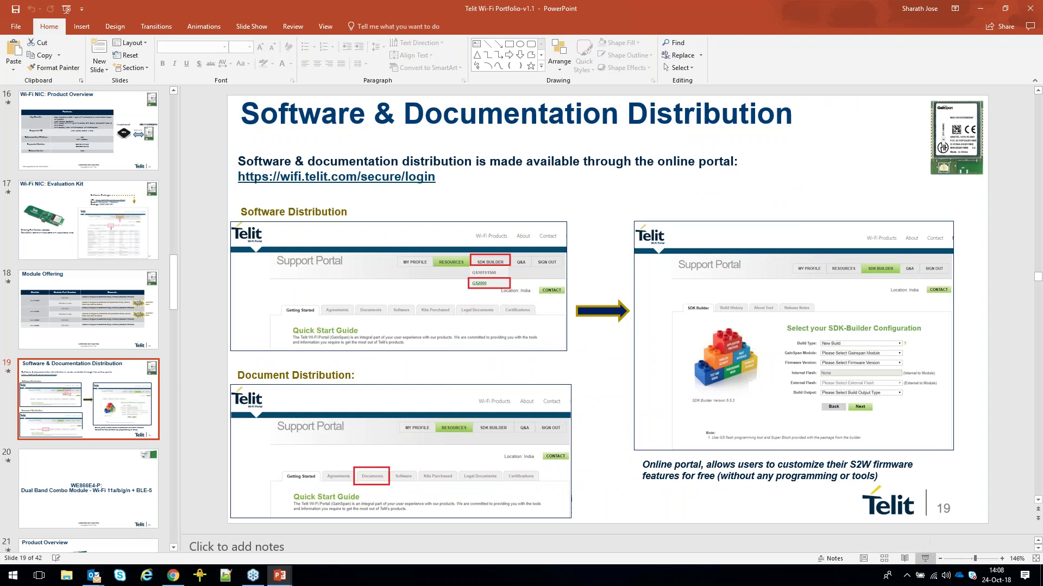
Present the slide show from slide 19 and advance to the WE866E4-P Dual Band Combo Module slide.
click(925, 558)
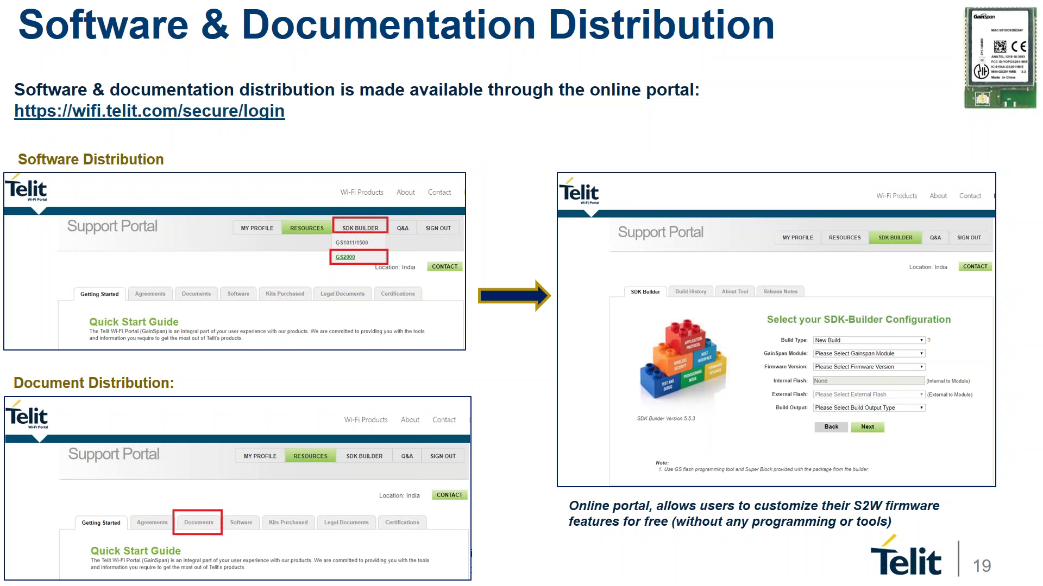
key(Right)
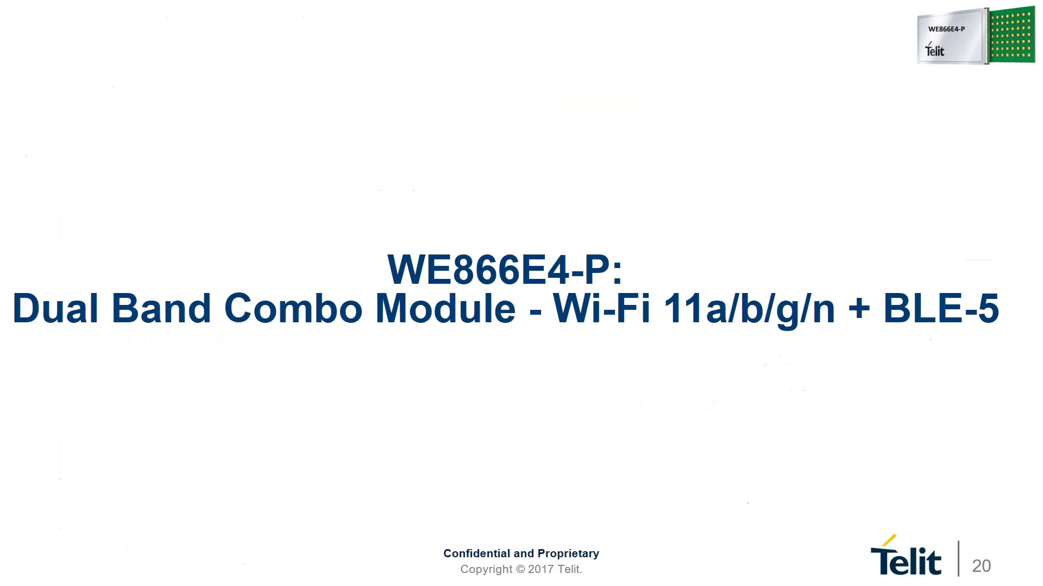